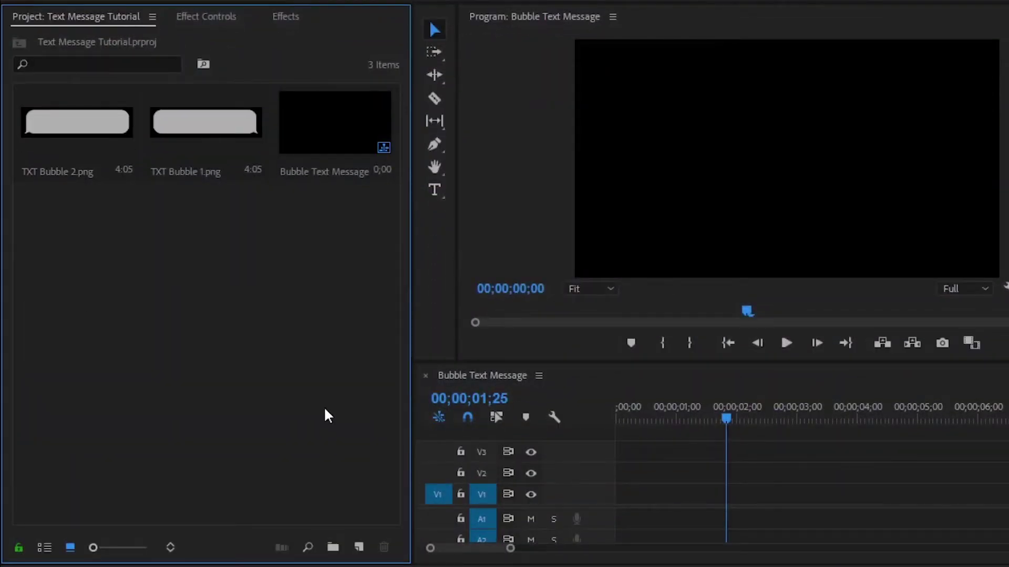
- Place TXT Bubble 1.png on video track V1 and set the preview zoom to 50%
left_click(207, 156)
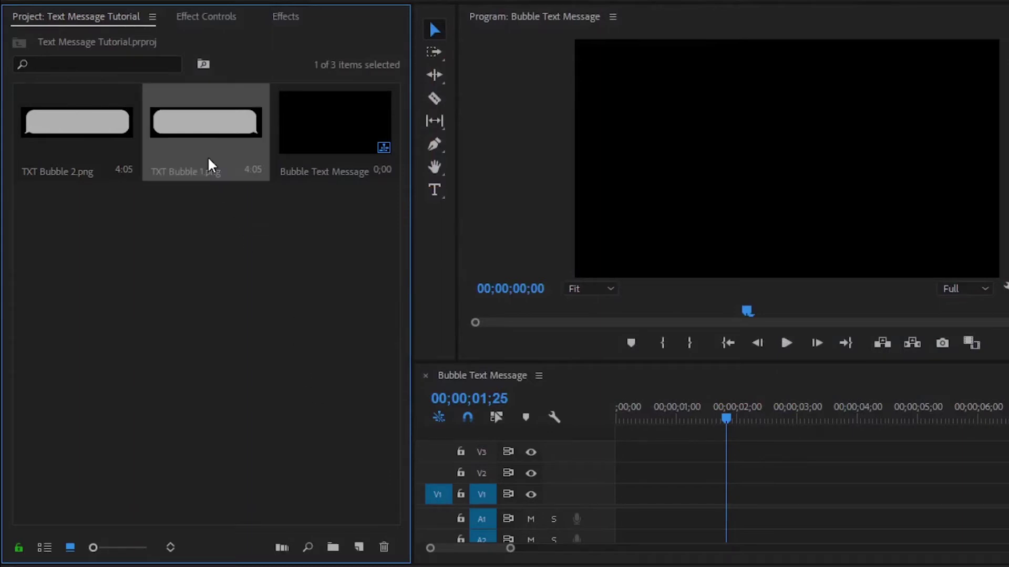
left_click(91, 147)
left_click(208, 247)
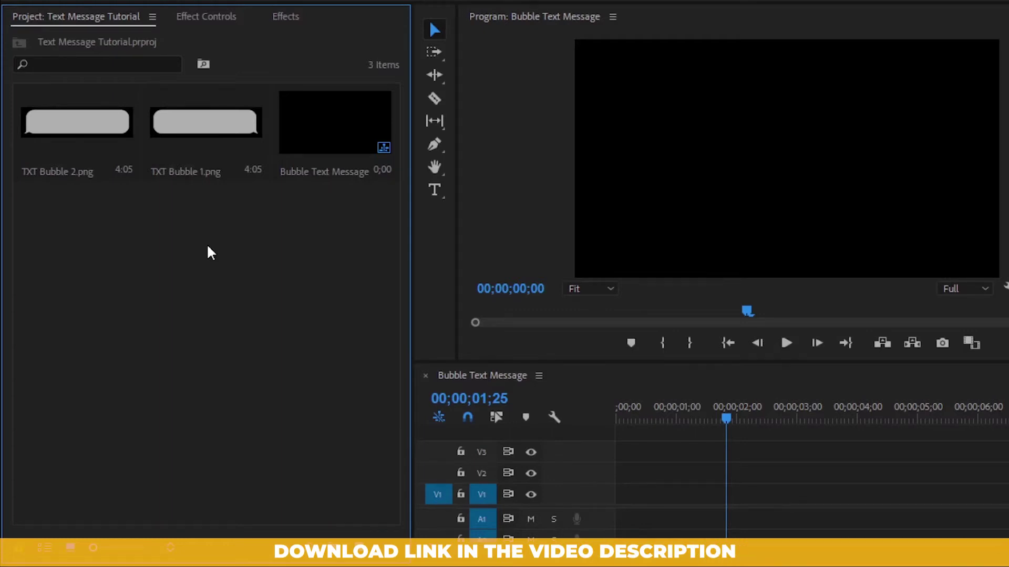
left_click(196, 165)
left_click_drag(205, 126, 625, 491)
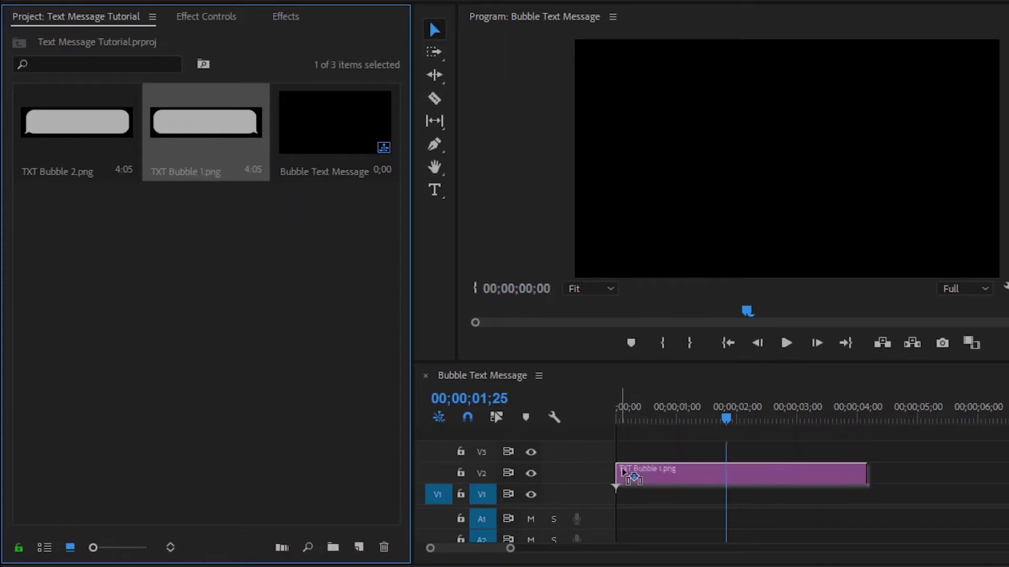
mouse_move(662, 494)
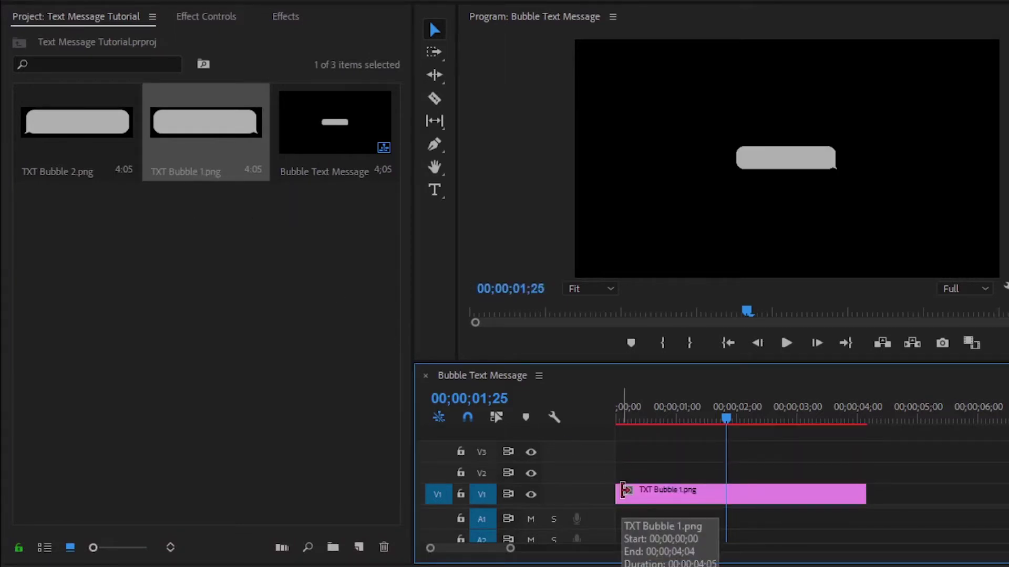
left_click(588, 289)
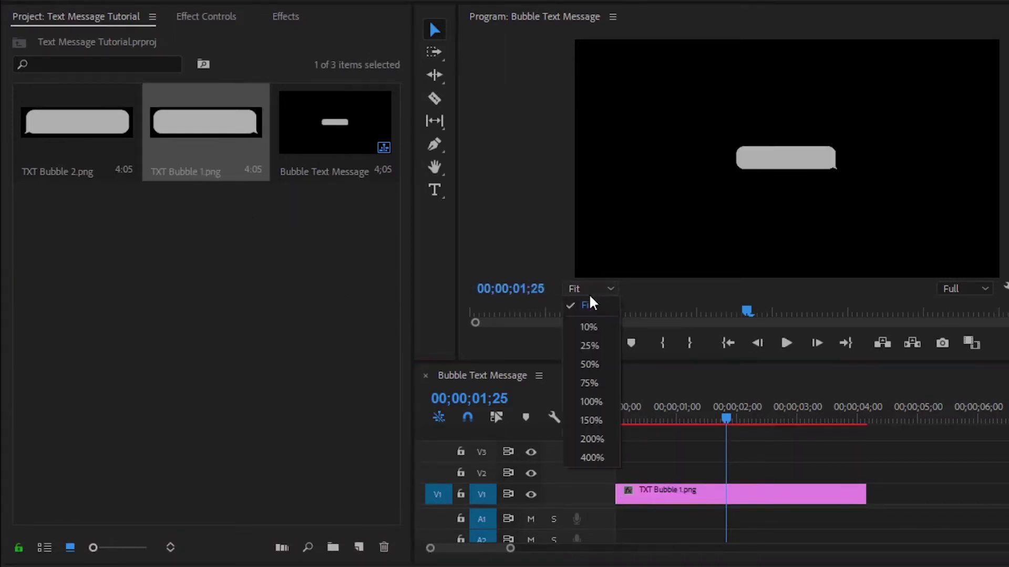
left_click(589, 364)
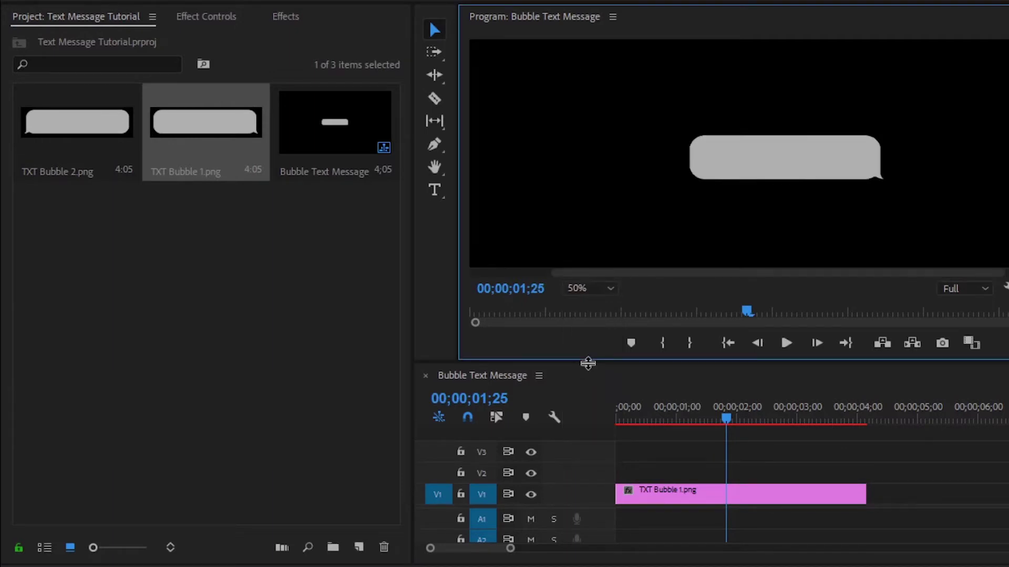
- Apply the Tint effect to the bubble clip and show its Effect Controls
left_click(287, 17)
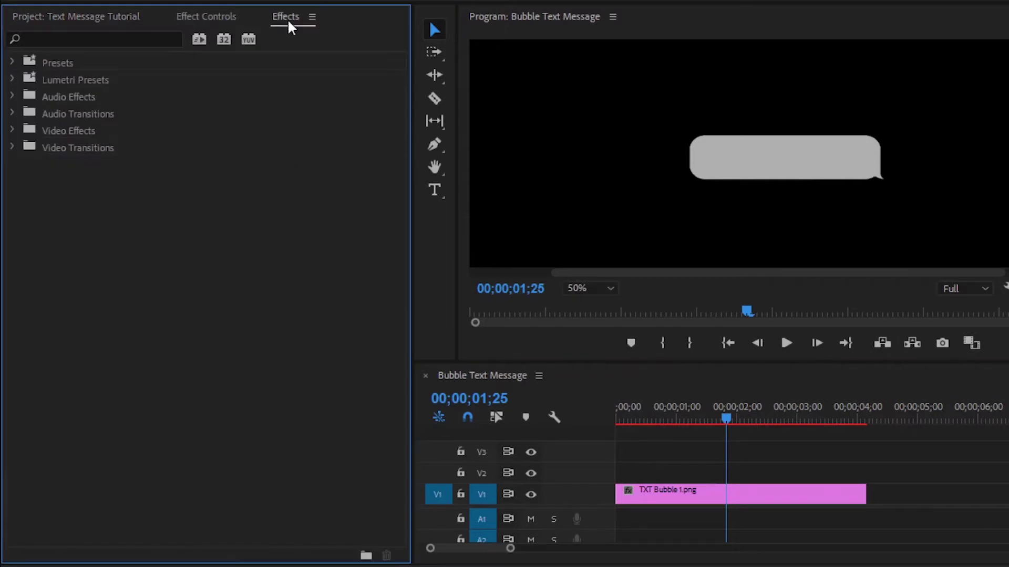
left_click(174, 39)
type("tint")
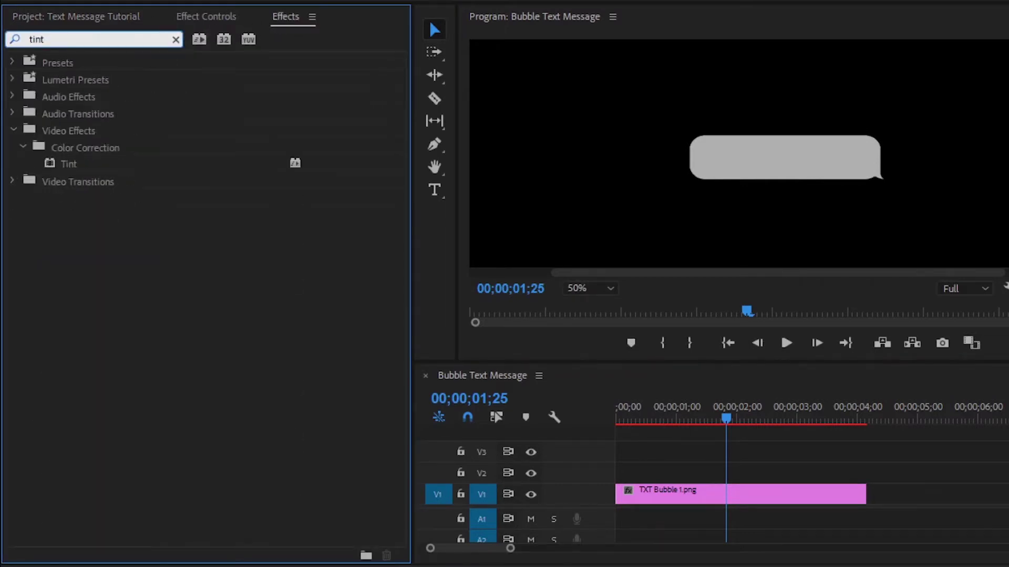
left_click(60, 163)
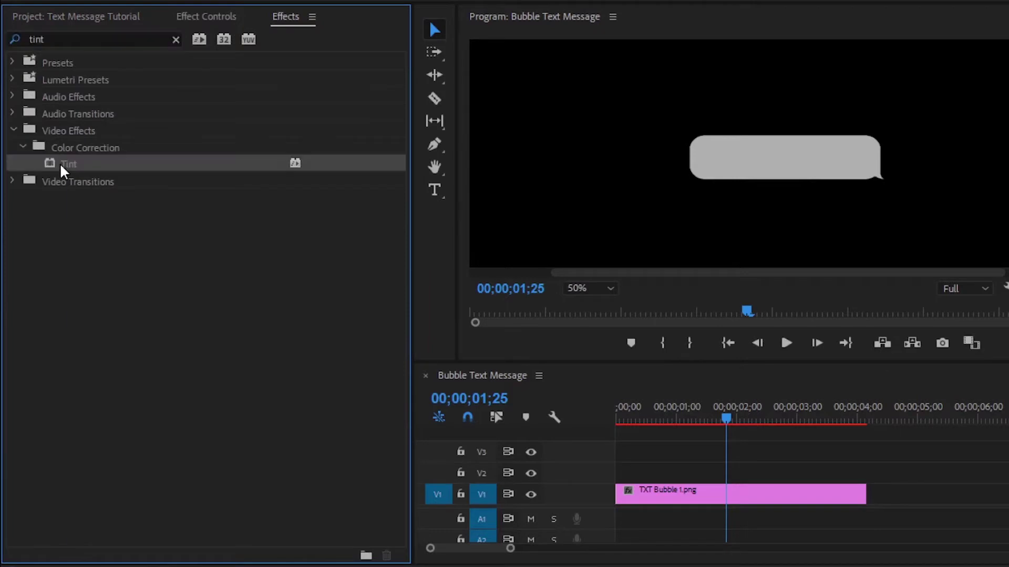
left_click_drag(60, 163, 656, 496)
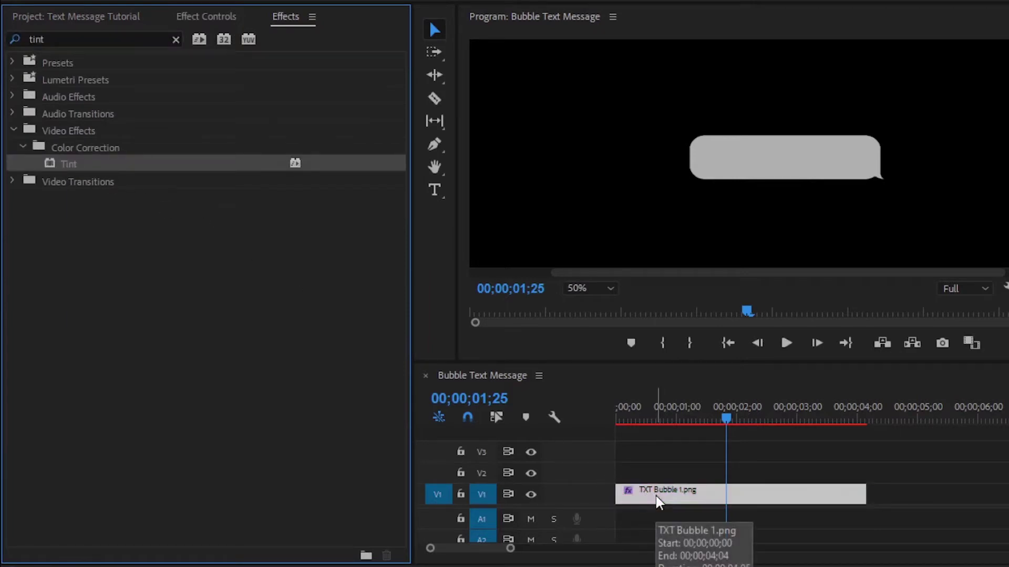
left_click(226, 14)
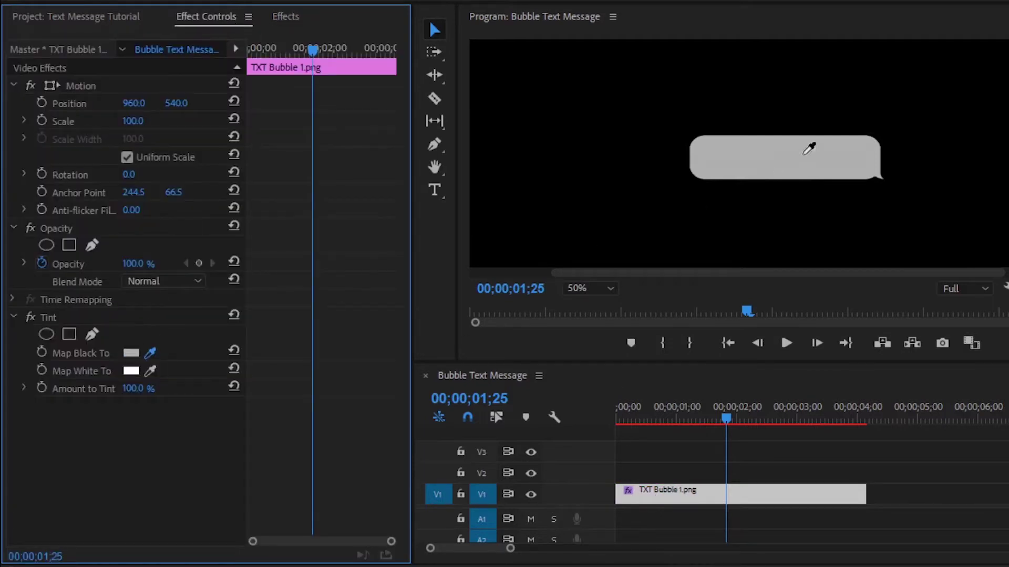
- Set Tint's Map Black To to the bubble's grey and Map White To to blue 1233FF
left_click_drag(149, 353, 808, 158)
left_click(131, 371)
left_click(631, 325)
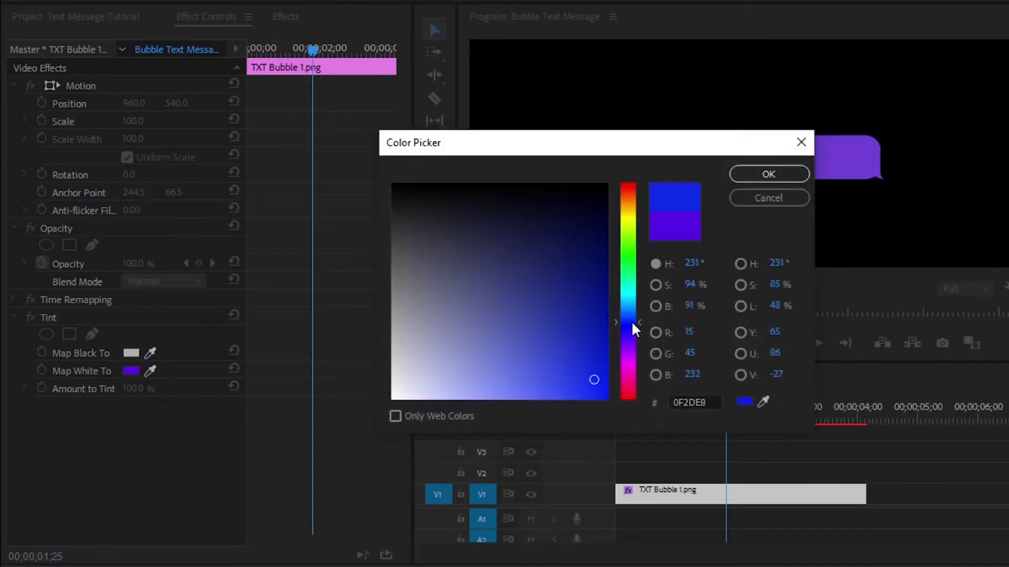
left_click_drag(592, 372, 592, 409)
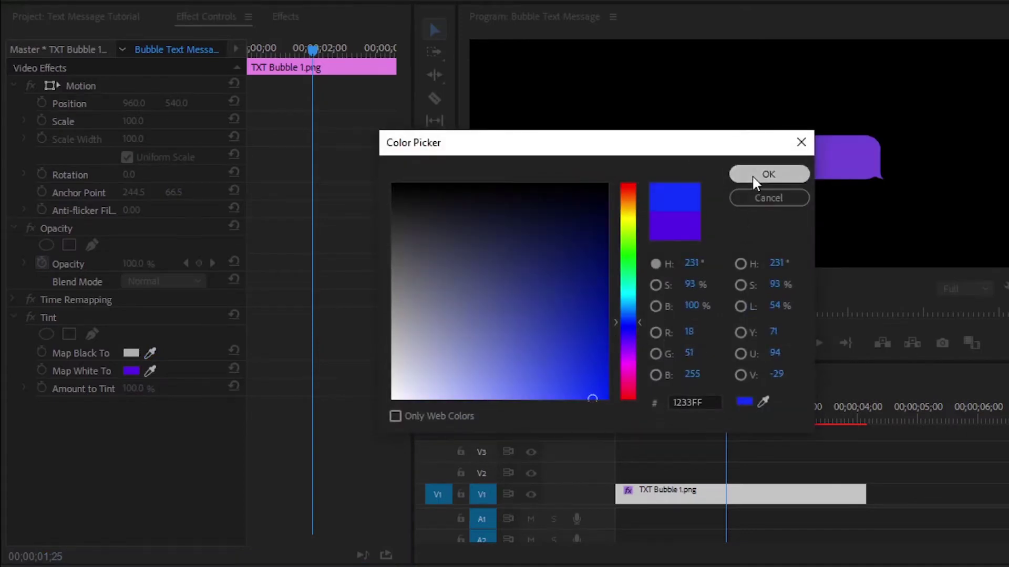
left_click(757, 175)
- Move the bubble's anchor point to its lower-right corner and enable Scale keyframing
left_click_drag(719, 428, 585, 422)
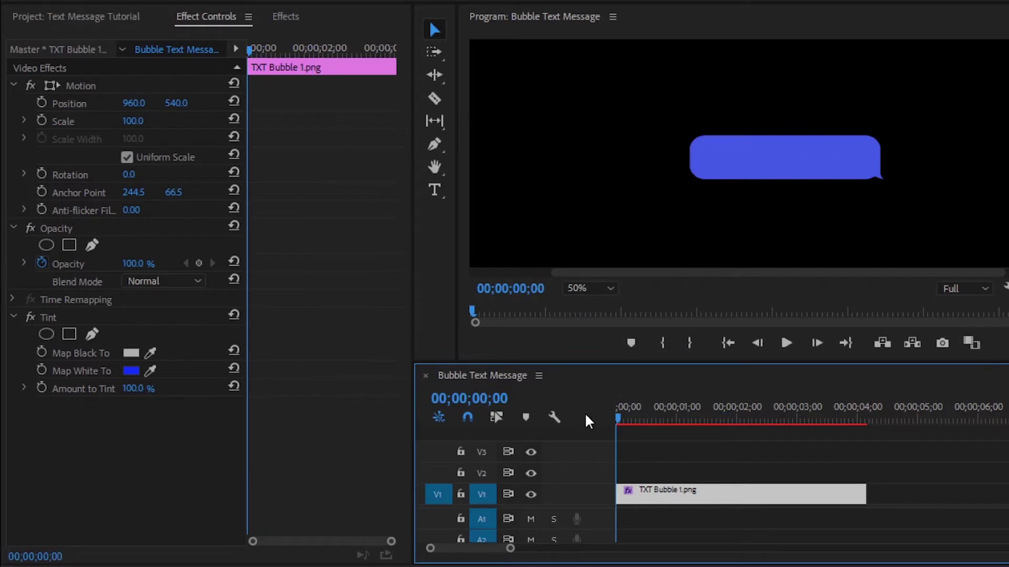
left_click(82, 89)
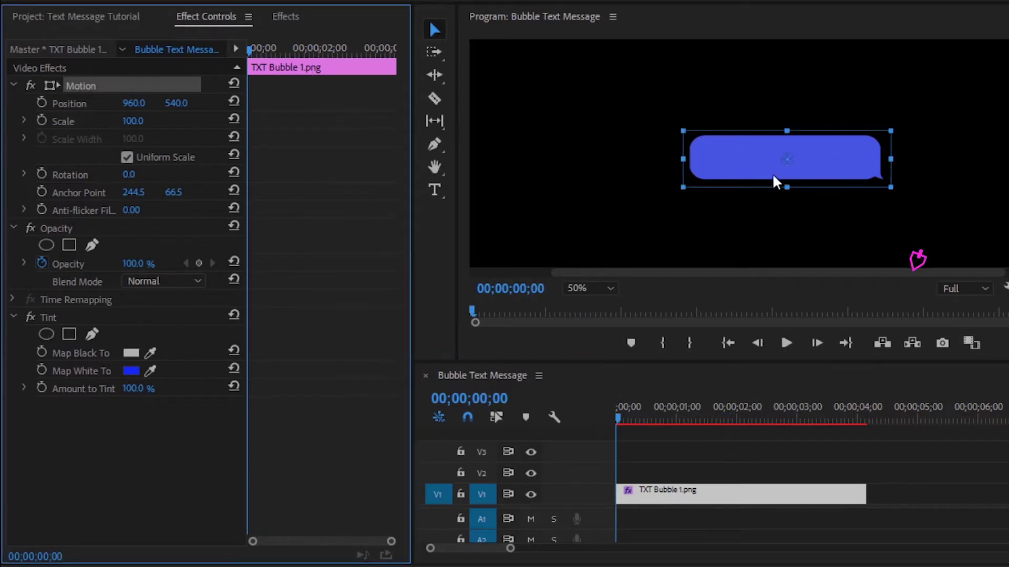
left_click(791, 161)
mouse_move(790, 162)
left_mouse_down()
mouse_move(892, 189)
mouse_move(885, 184)
left_mouse_up()
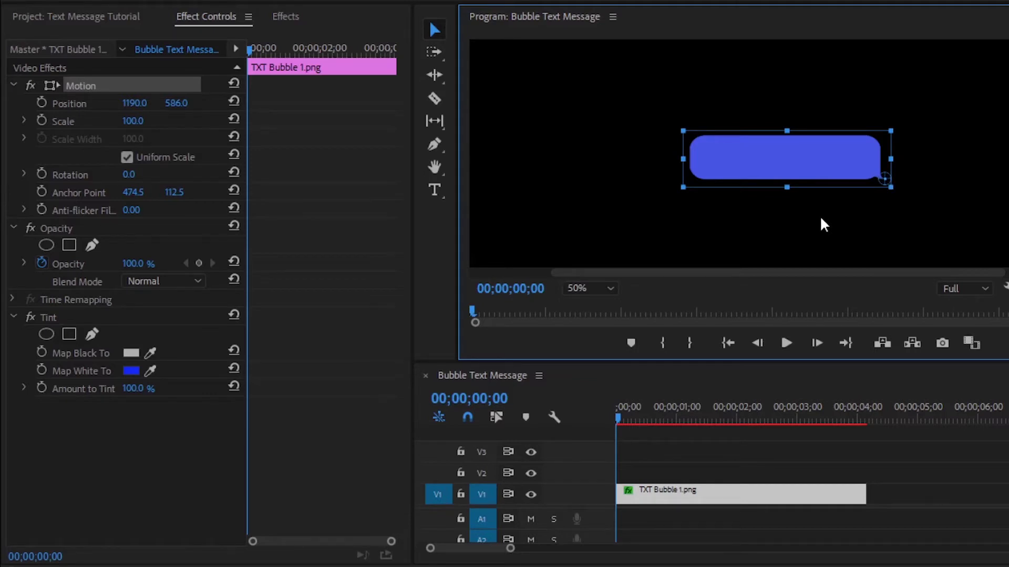
left_click(41, 120)
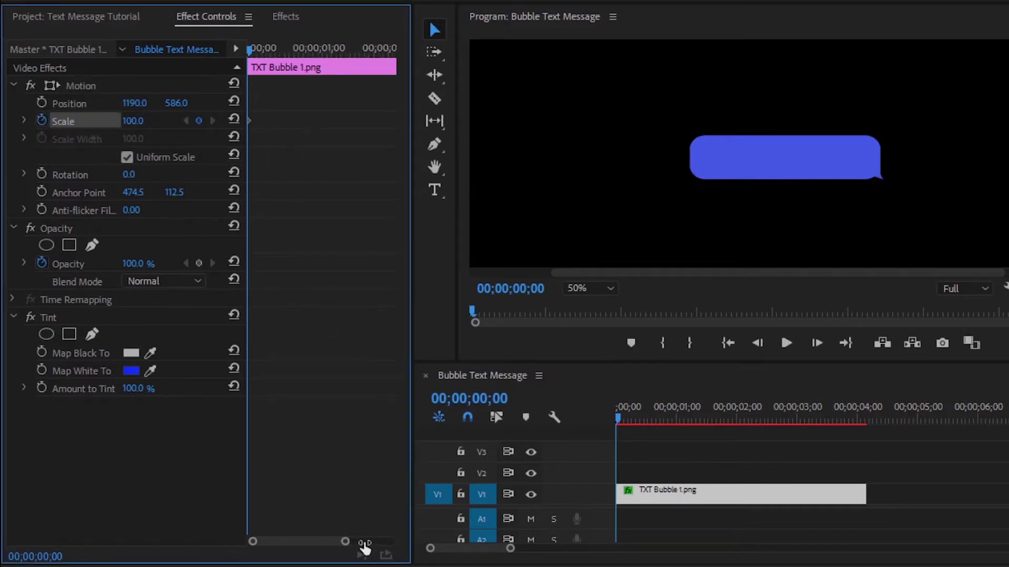
- Add Scale keyframes at frames 10 and 6, with frame 6 set to 105
left_click_drag(390, 543, 329, 542)
key("shift+Right")
key("shift+Right")
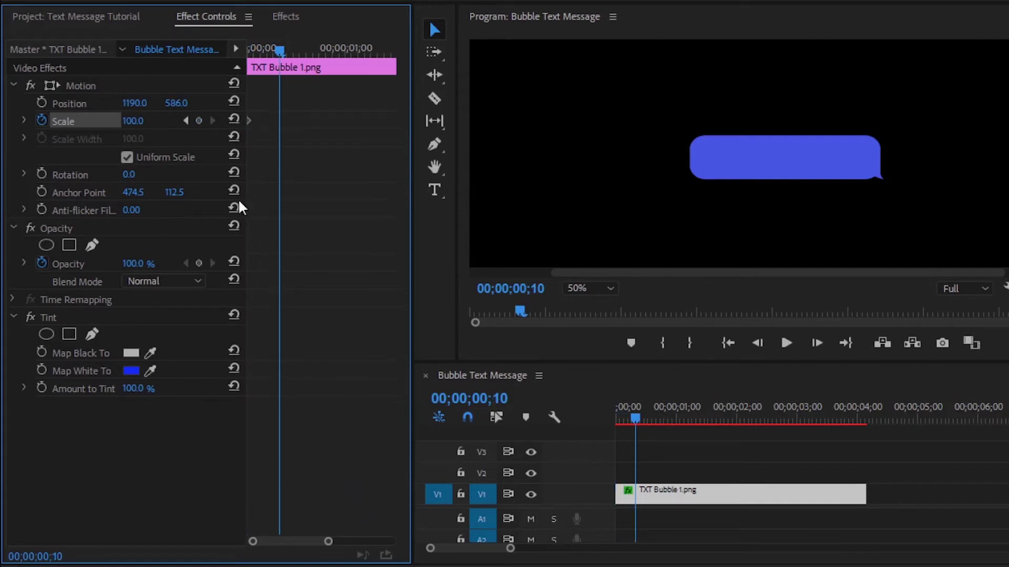
left_click(198, 121)
key("Left")
key("Left")
key("Left")
key("Left")
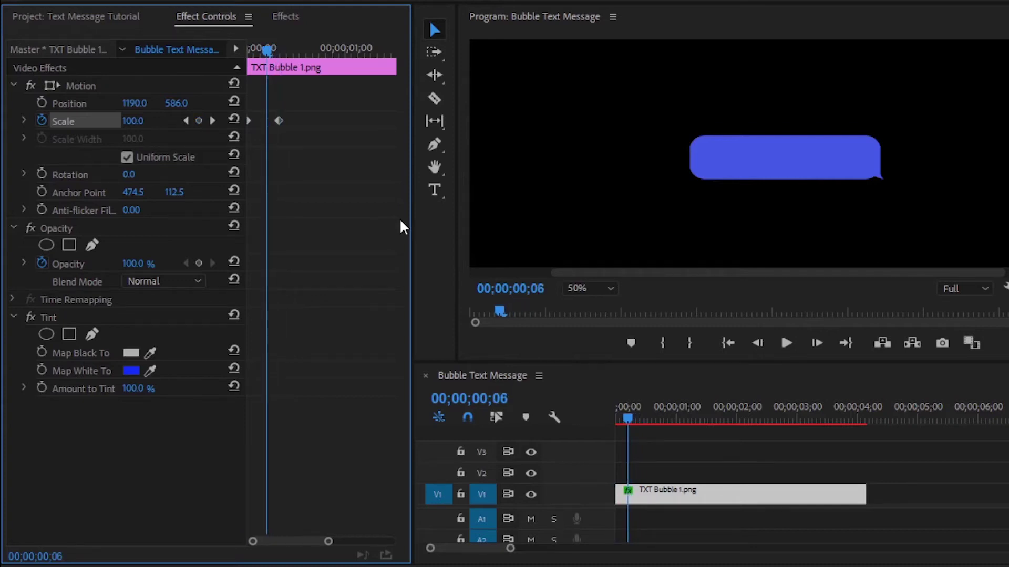
left_click(199, 121)
left_click(143, 119)
type("105")
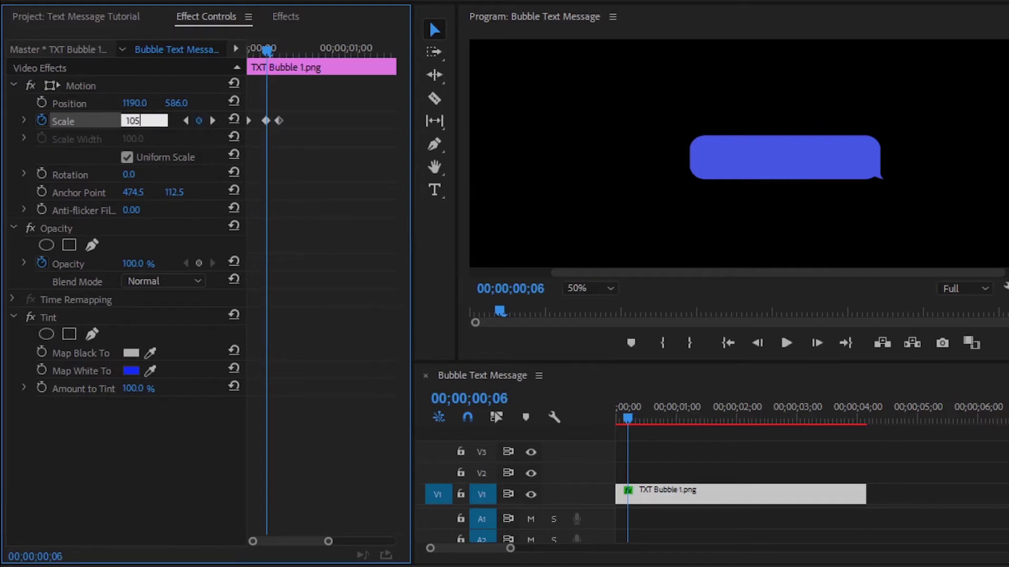
key("Return")
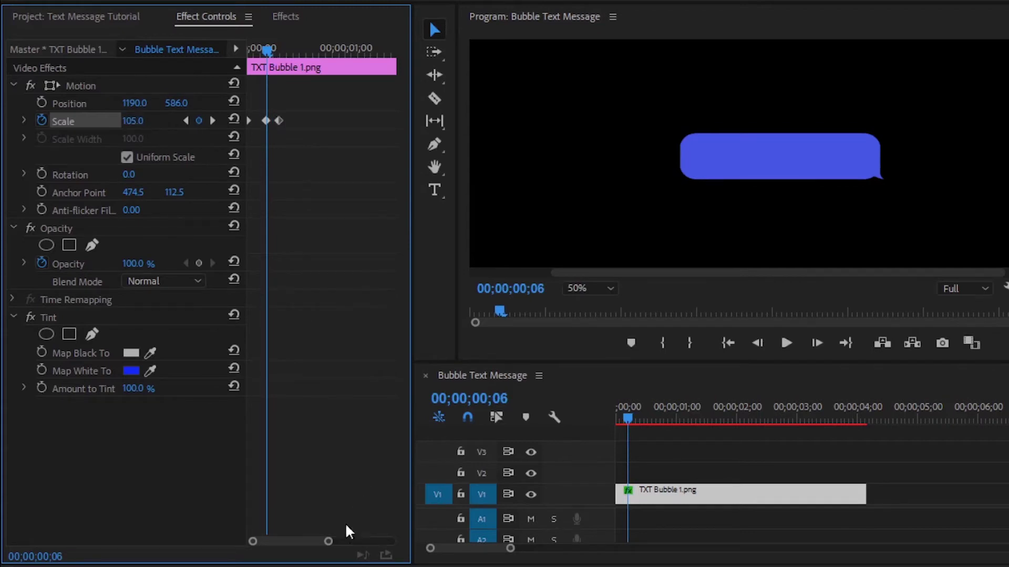
- Ease into the frame-6 keyframe and set the first-frame scale to 0
left_click_drag(328, 542, 296, 542)
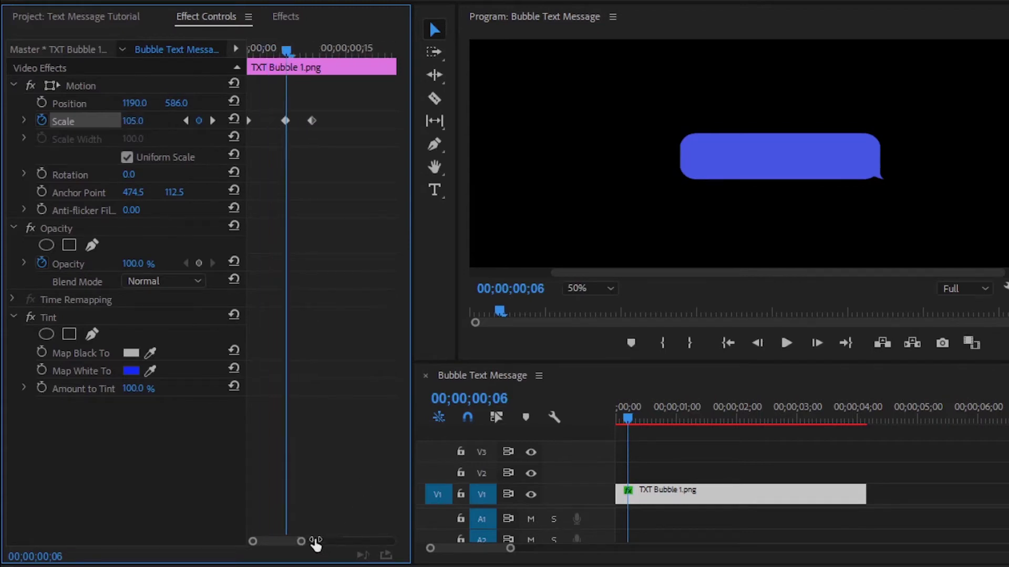
right_click(292, 120)
left_click(331, 363)
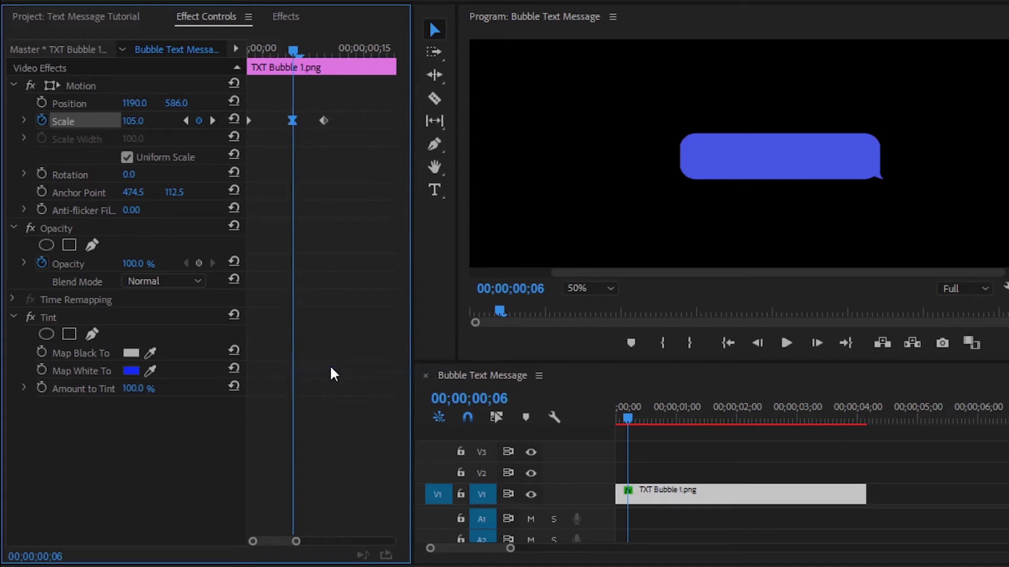
left_click_drag(291, 51, 233, 59)
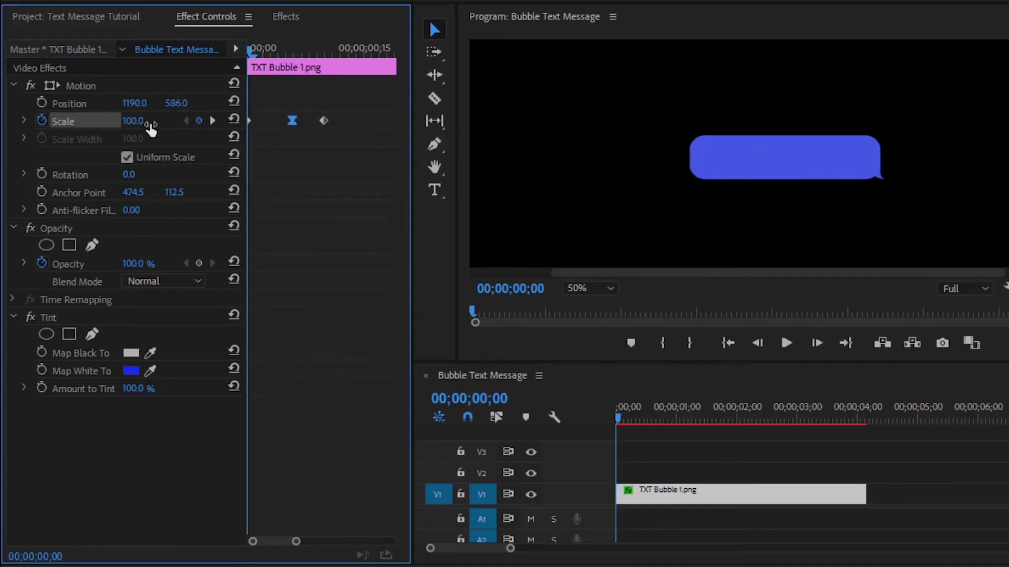
left_click(133, 120)
type("0")
key("Return")
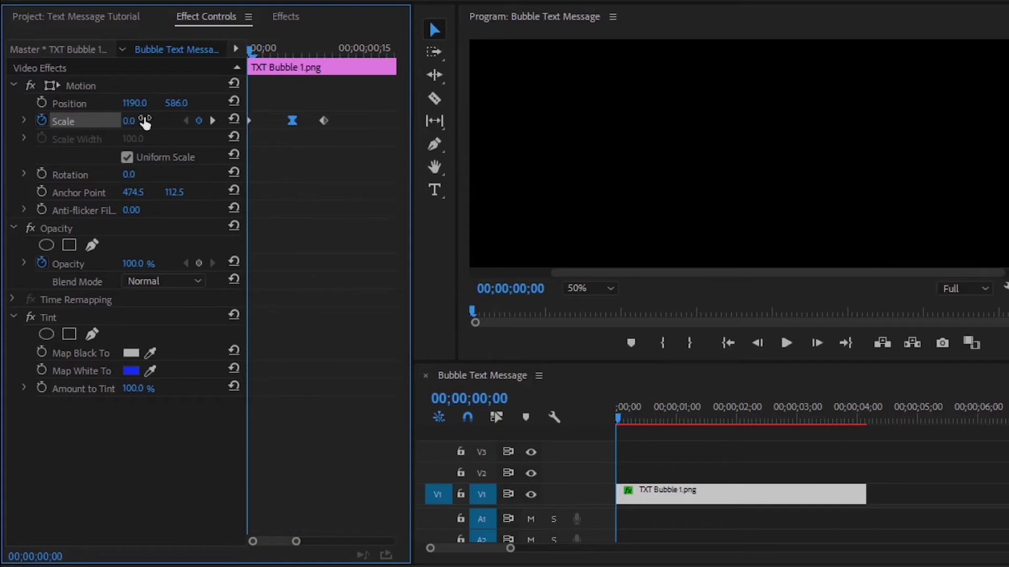
- Preview the pop-in, return to the 105 keyframe, and deselect the bubble clip
left_click(301, 238)
key("space")
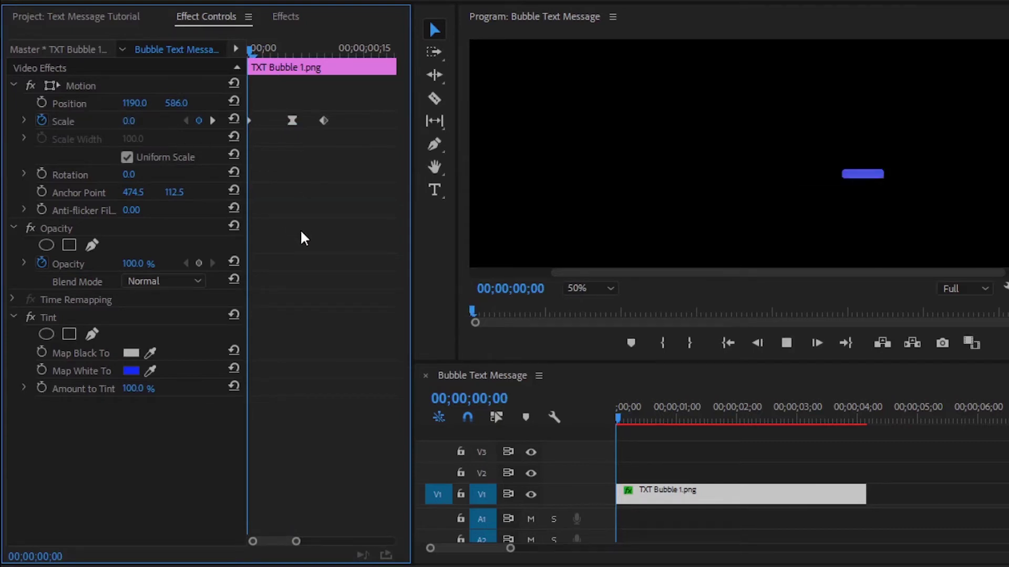
key("space")
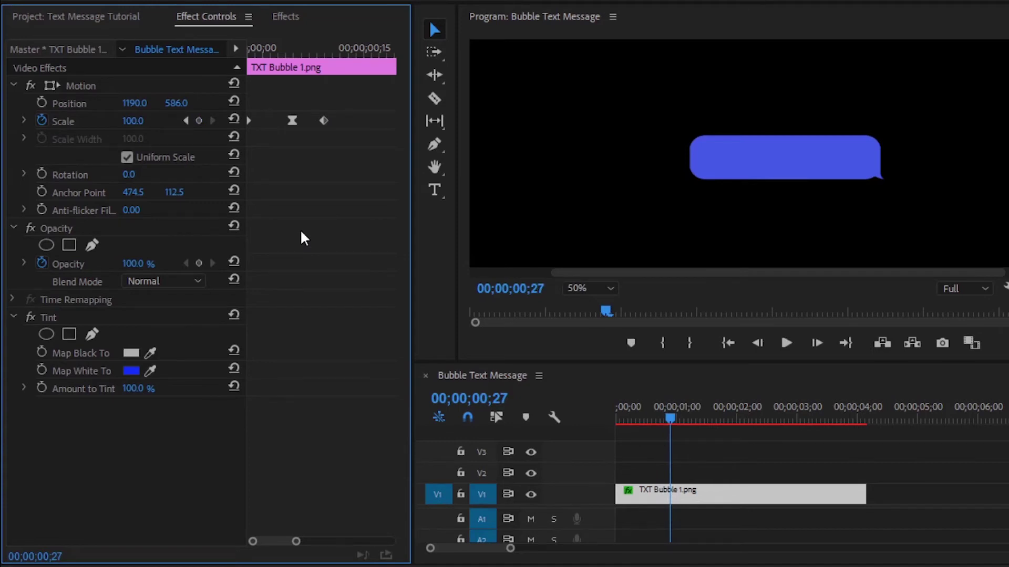
left_click(186, 122)
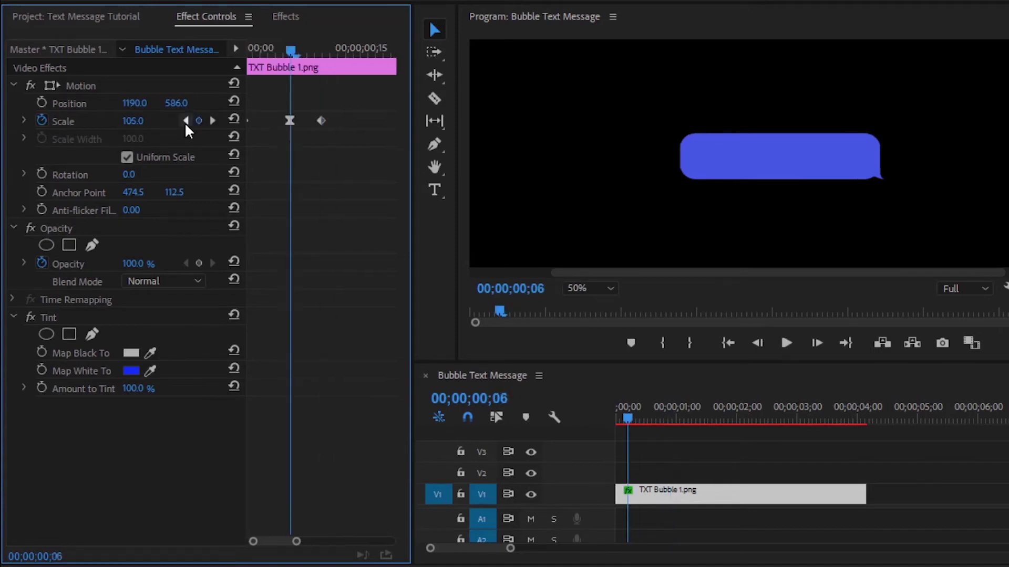
left_click(691, 455)
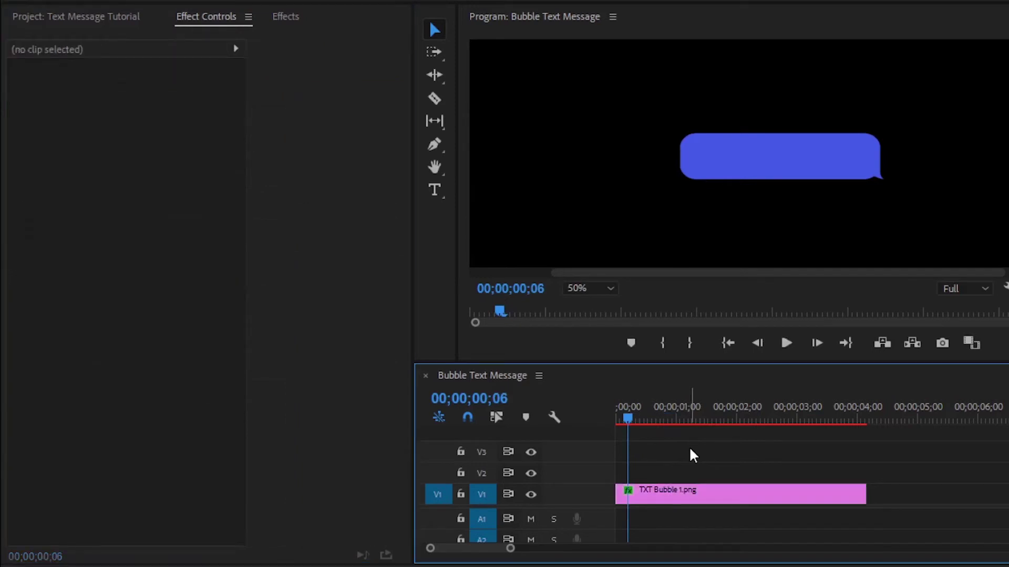
left_click(434, 190)
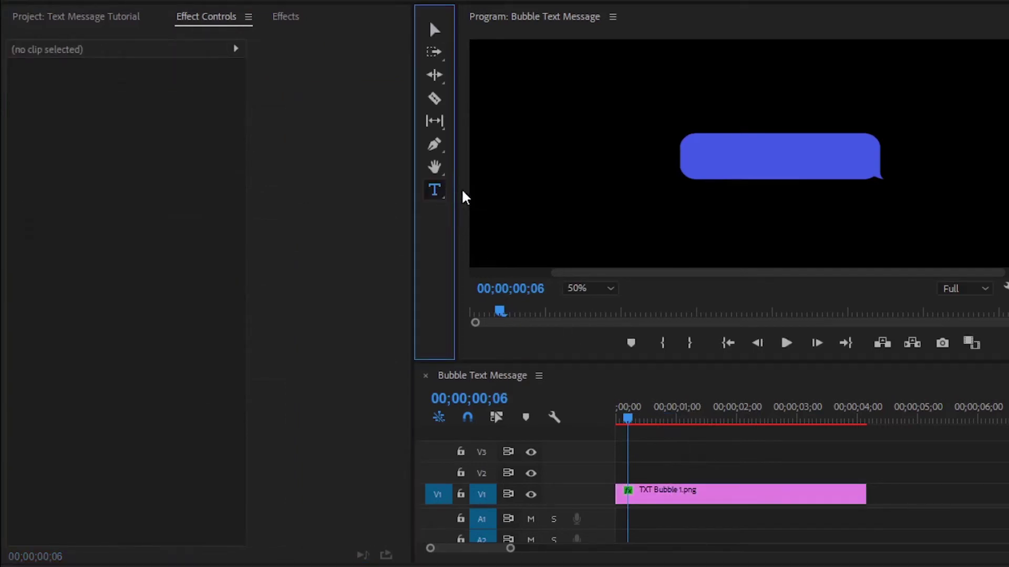
- Add a small 'John; Friday; 9:30pm' caption above the bubble, keeping Helvetica Light
left_click(698, 130)
type("John; Friday; 9:")
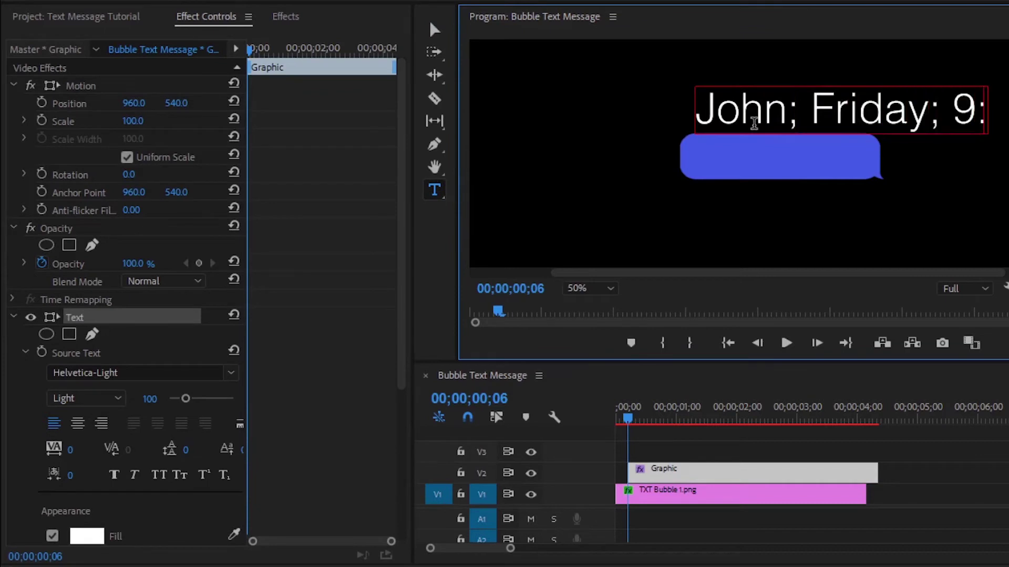
type("3")
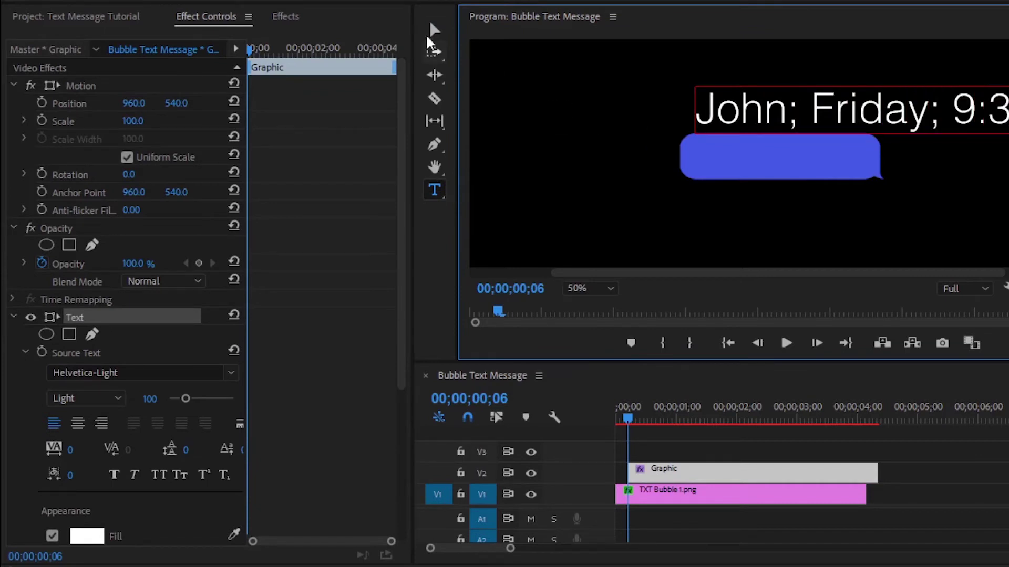
left_click(434, 29)
mouse_move(885, 122)
left_mouse_down()
mouse_move(762, 108)
mouse_move(816, 132)
left_mouse_up()
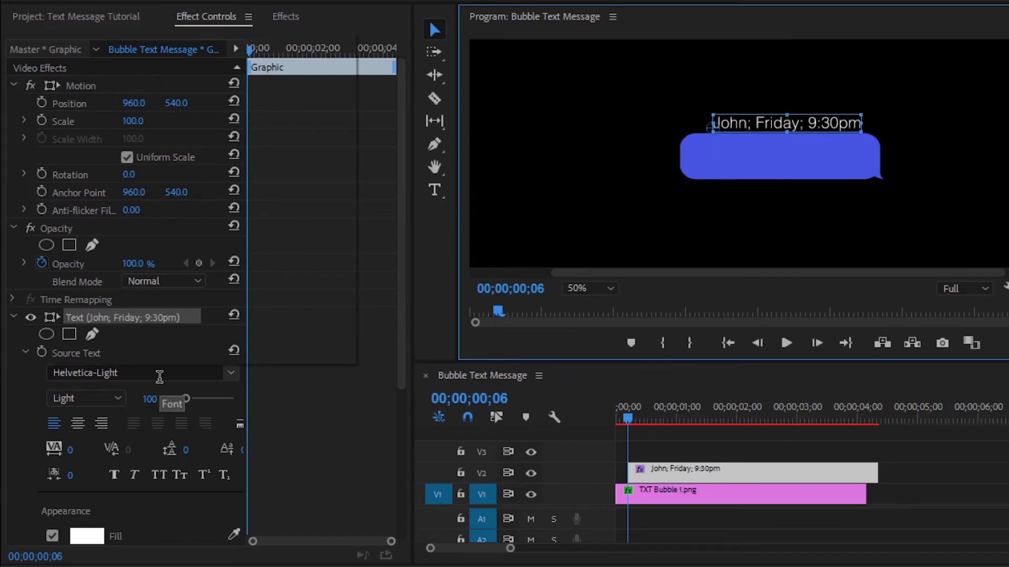
left_click(160, 378)
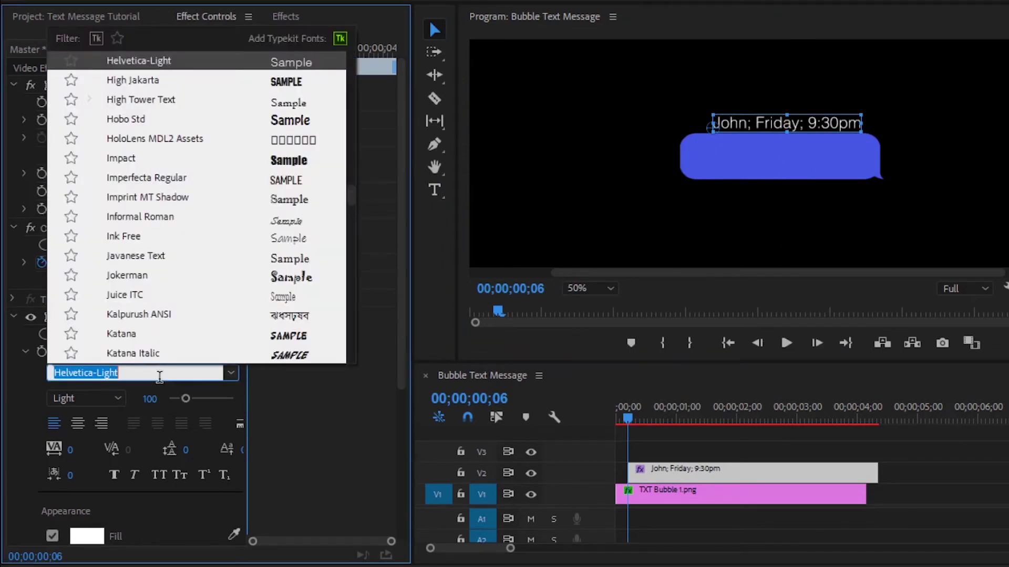
left_click(305, 399)
left_click(670, 450)
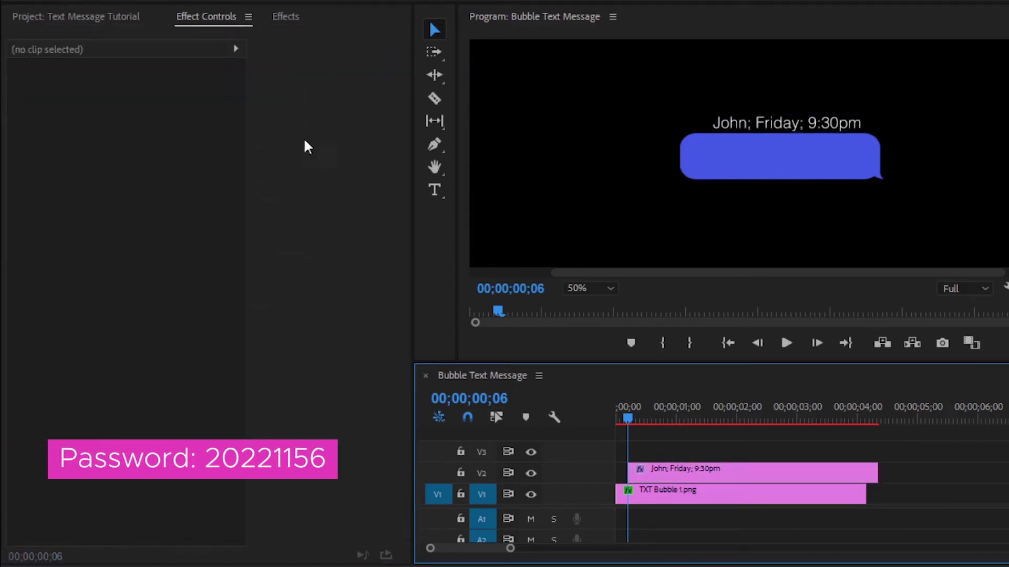
- Add a shortened Cross Dissolve to the start of the V2 caption clip
left_click(301, 17)
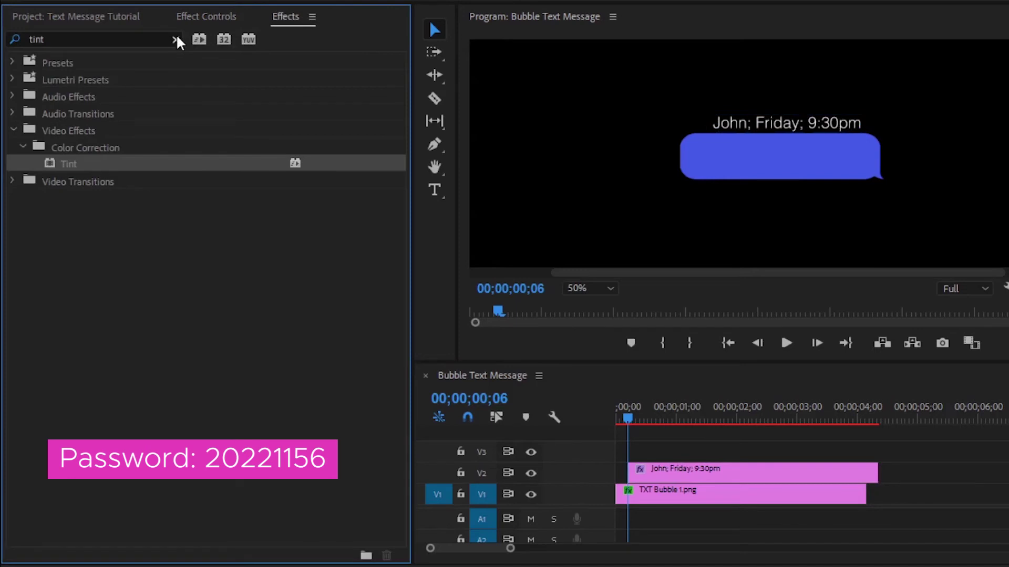
left_click(176, 39)
type("cross")
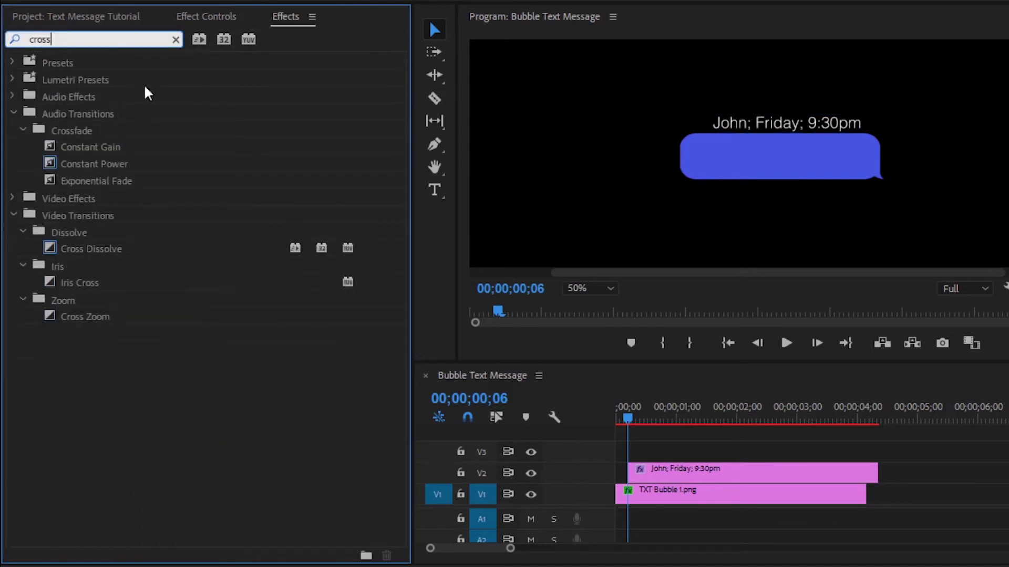
left_click_drag(80, 248, 641, 476)
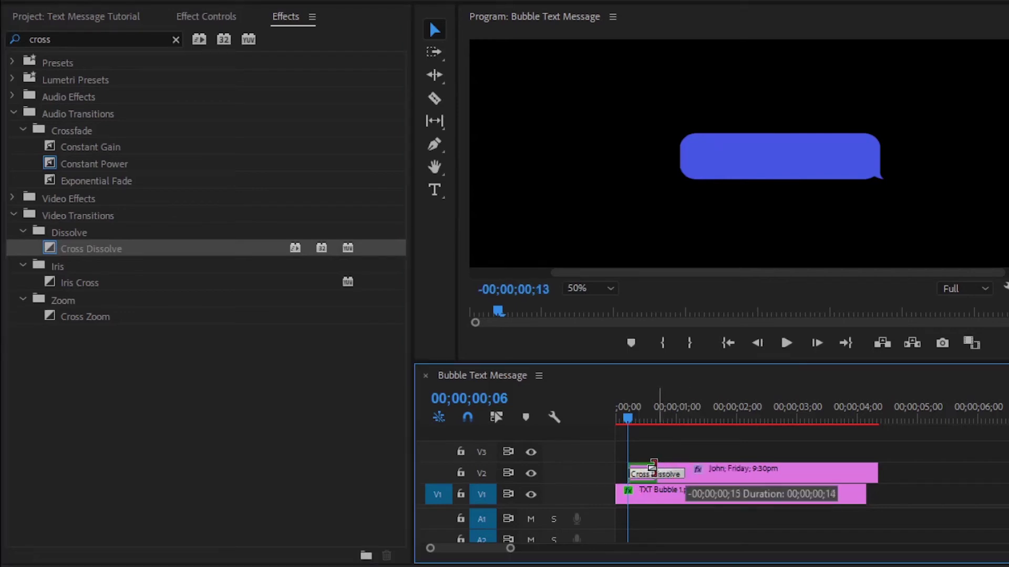
left_click_drag(671, 474, 647, 472)
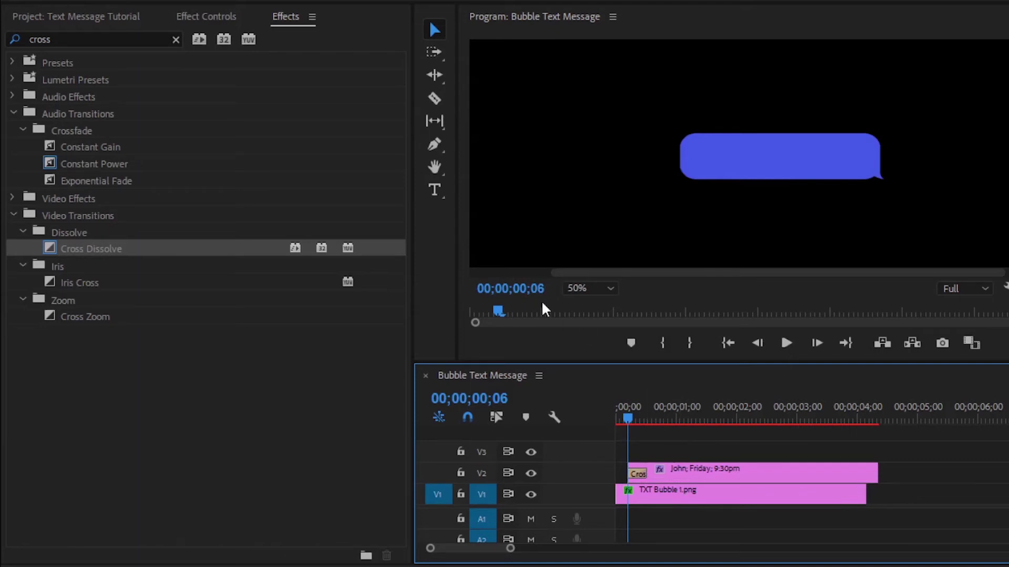
- Type 'Hey, How are you?', then shrink and centre it inside the bubble
left_click(434, 190)
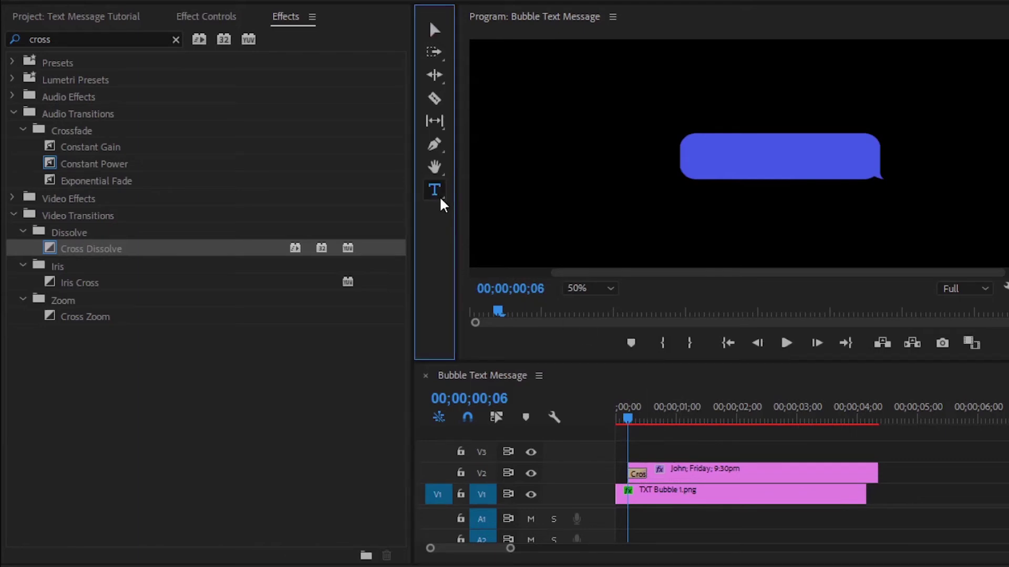
left_click(709, 155)
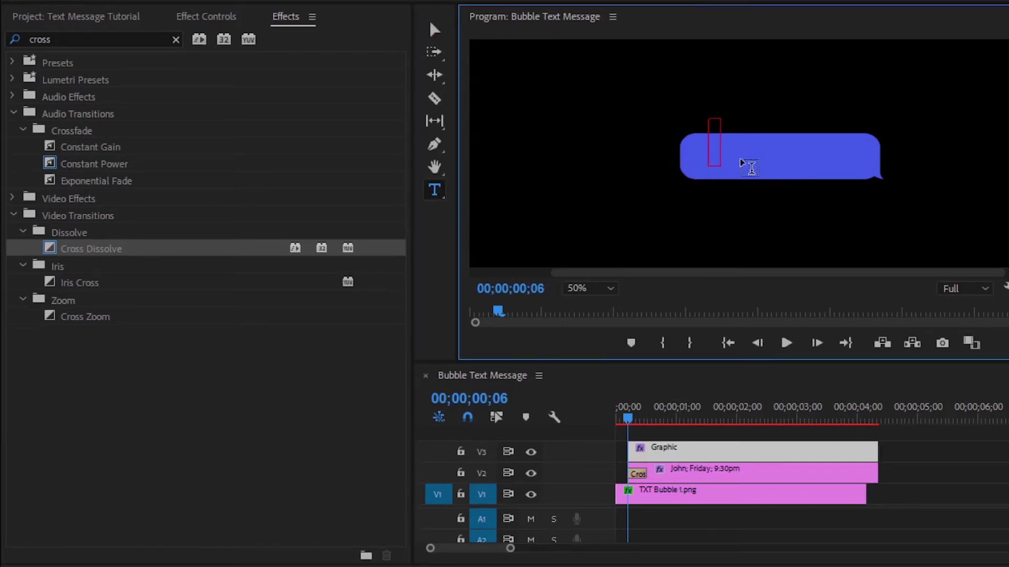
type("Hey, How are yo")
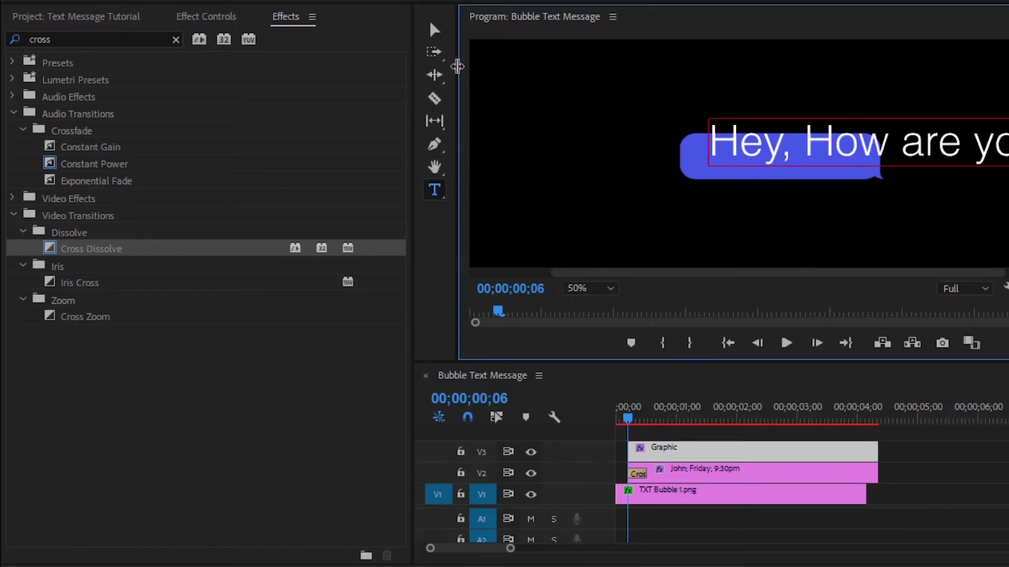
left_click(435, 30)
left_click_drag(1001, 145, 915, 148)
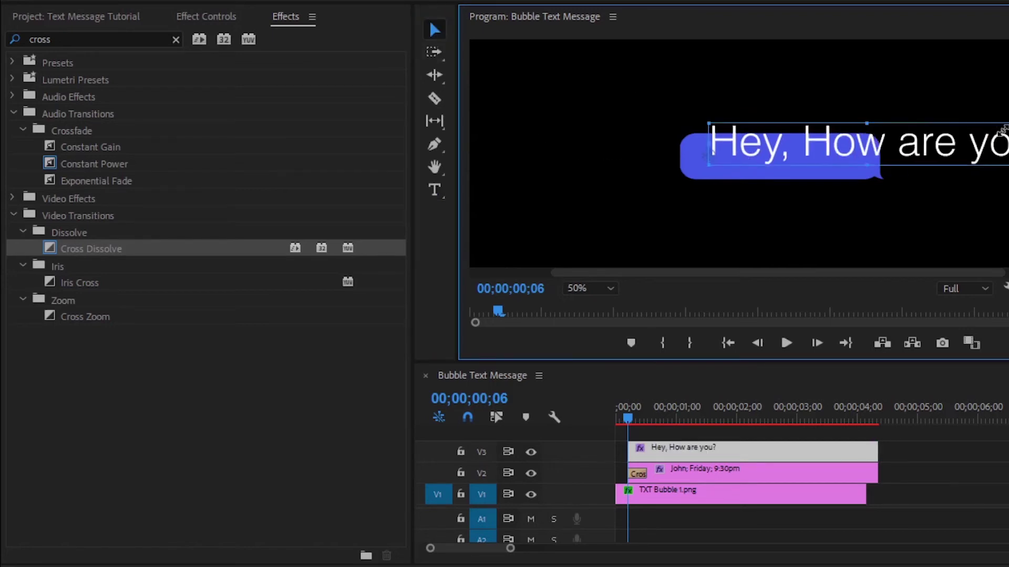
mouse_move(852, 142)
left_mouse_down()
mouse_move(828, 154)
mouse_move(835, 157)
left_mouse_up()
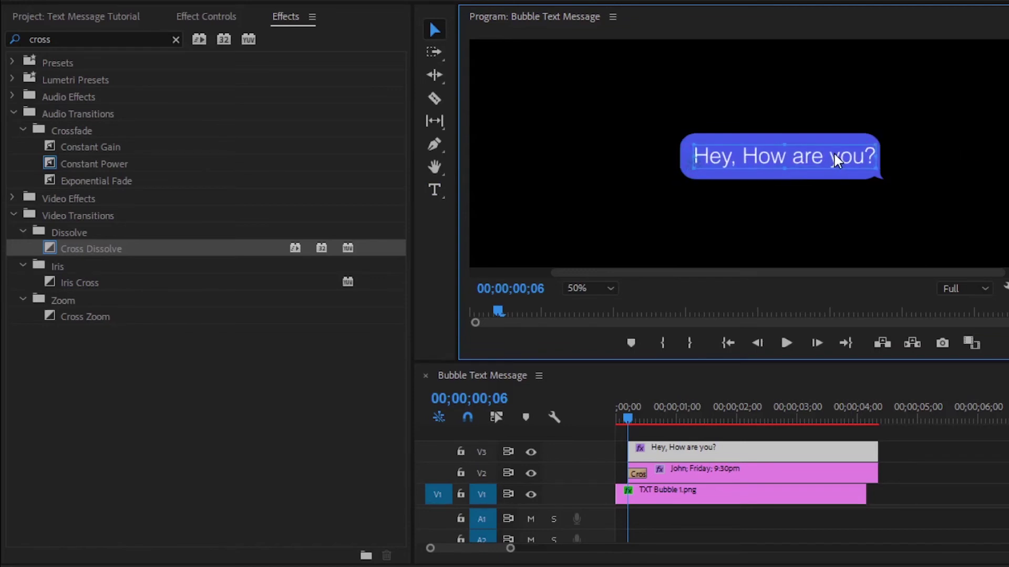
- Keep the Helvetica-Light font and move the message clip to the sequence start
left_click(214, 14)
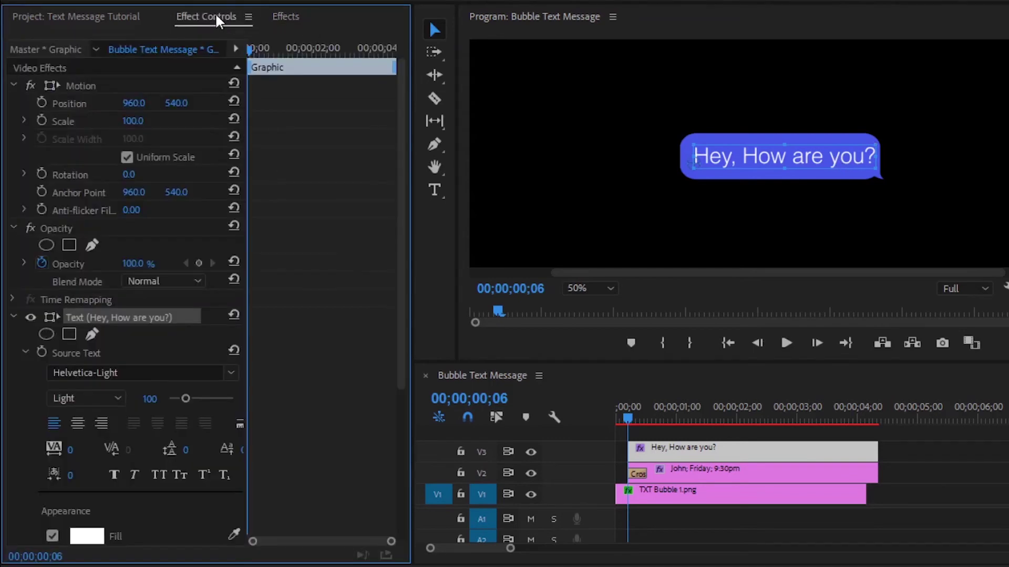
left_click(126, 373)
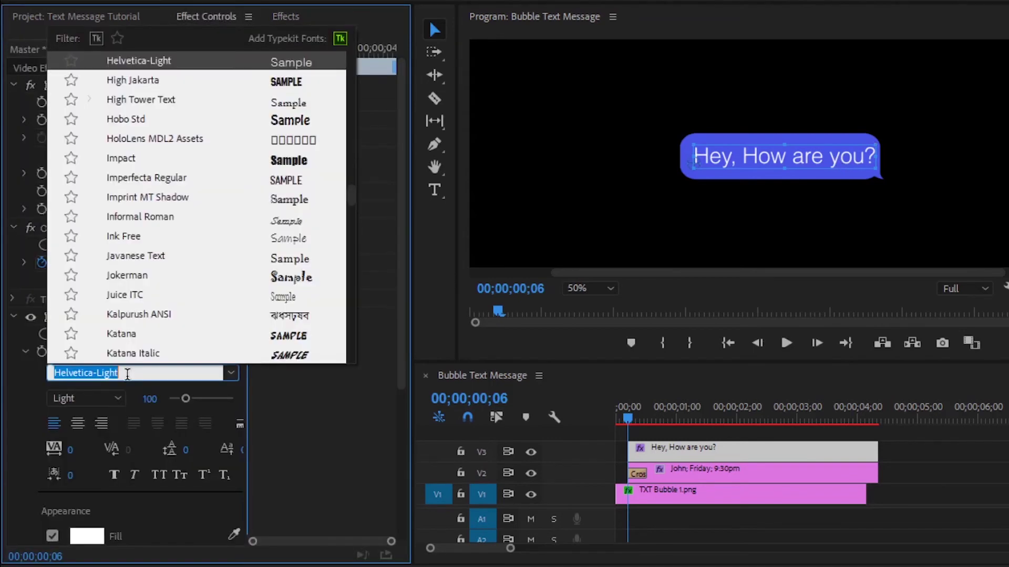
left_click(322, 438)
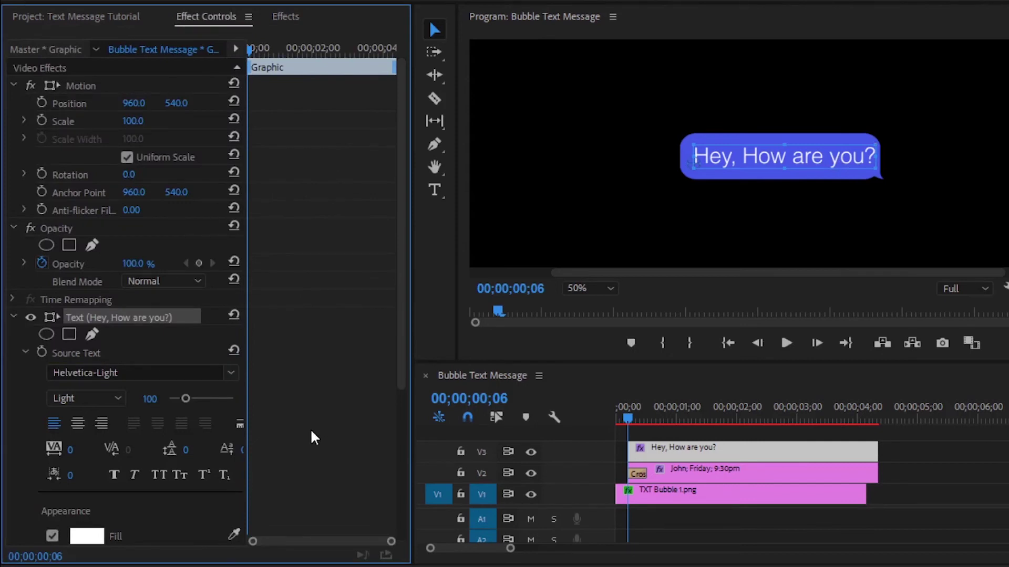
left_click_drag(738, 466, 717, 465)
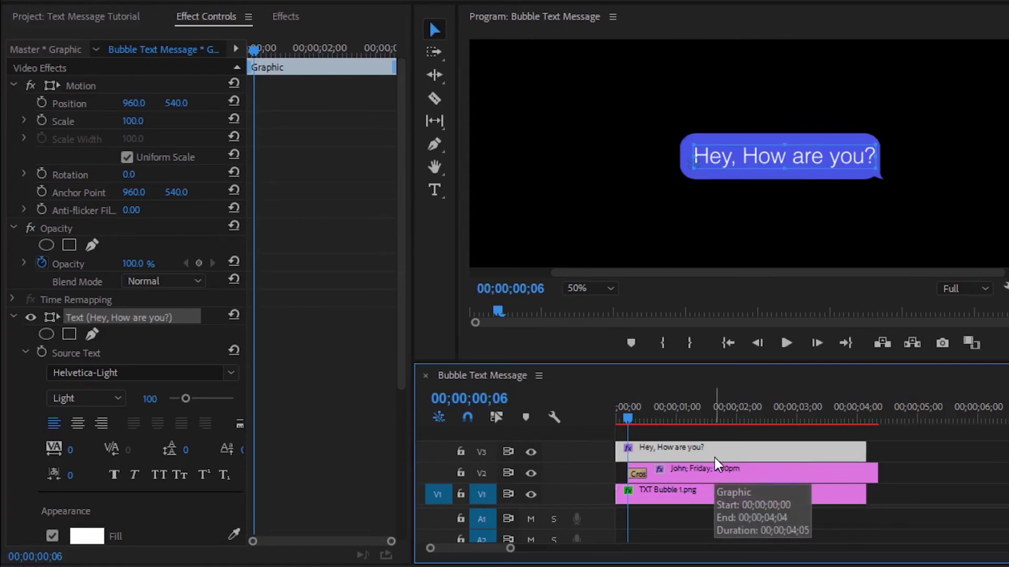
left_click(283, 14)
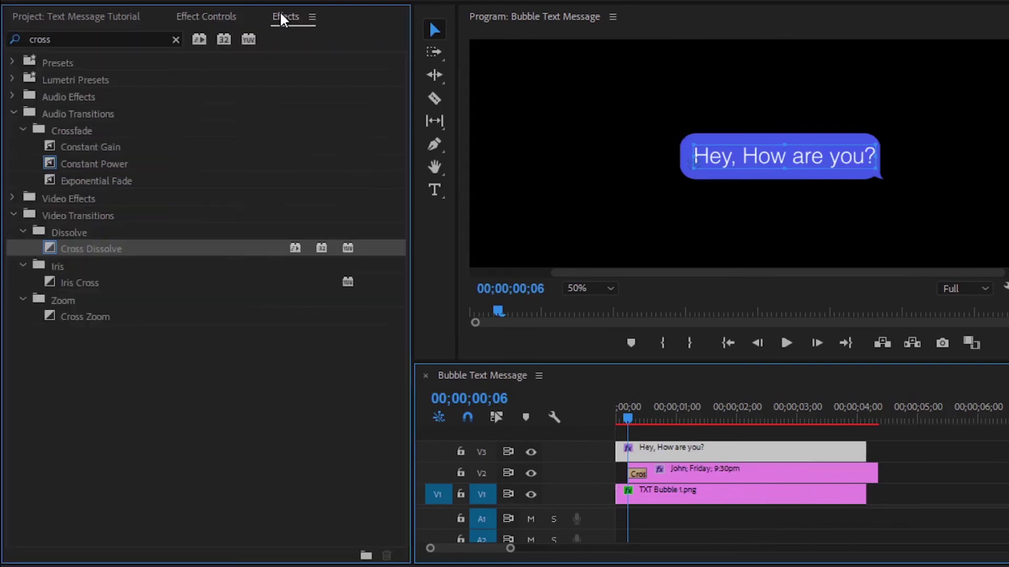
- Add a Wipe transition to the start of the V3 message clip and set the preview to fit
left_click(175, 40)
type("w")
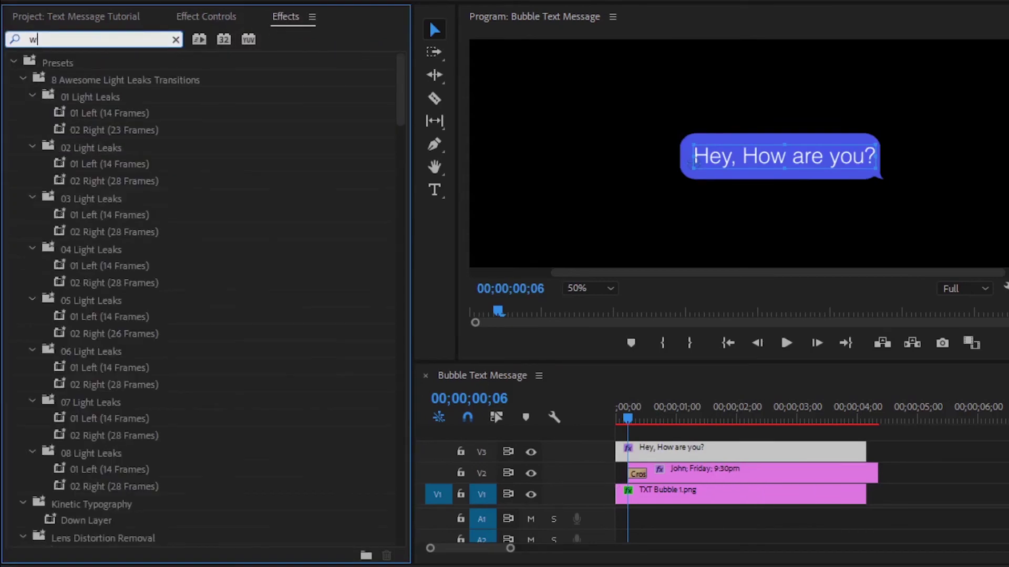
type("ipe")
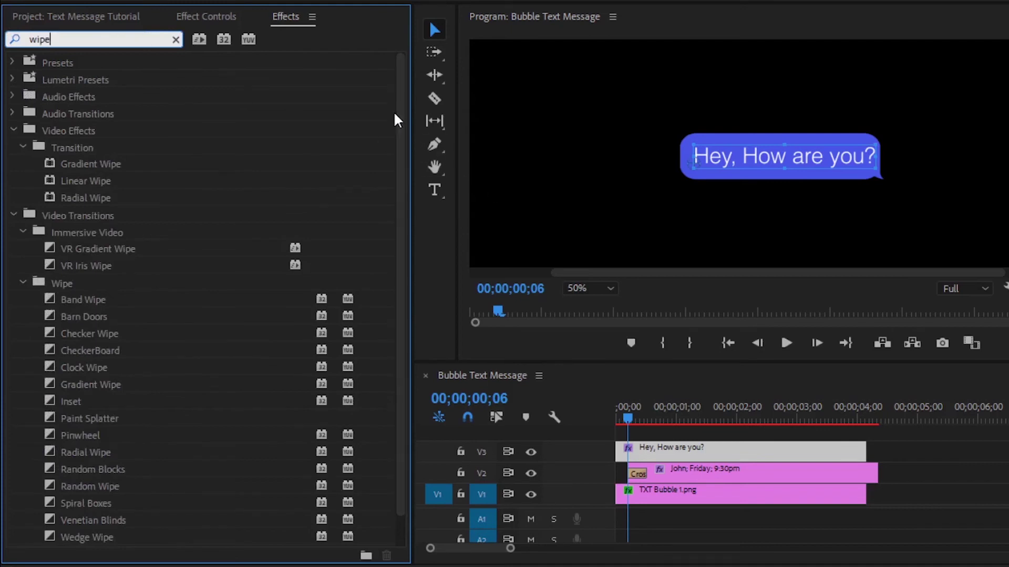
scroll(386, 280, "down", 1)
mouse_move(65, 524)
left_mouse_down()
mouse_move(625, 445)
mouse_move(681, 452)
left_mouse_up()
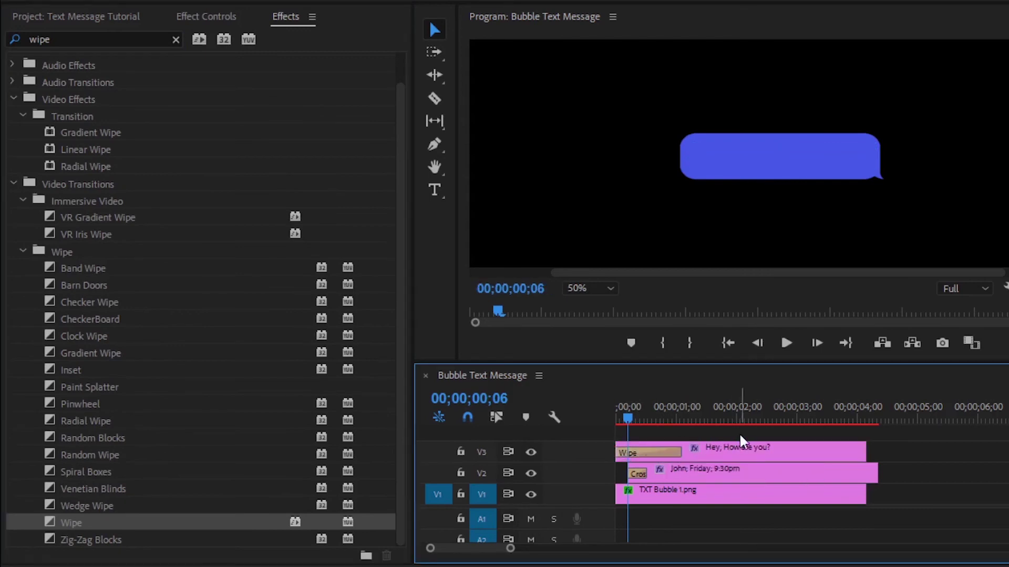
left_click(587, 289)
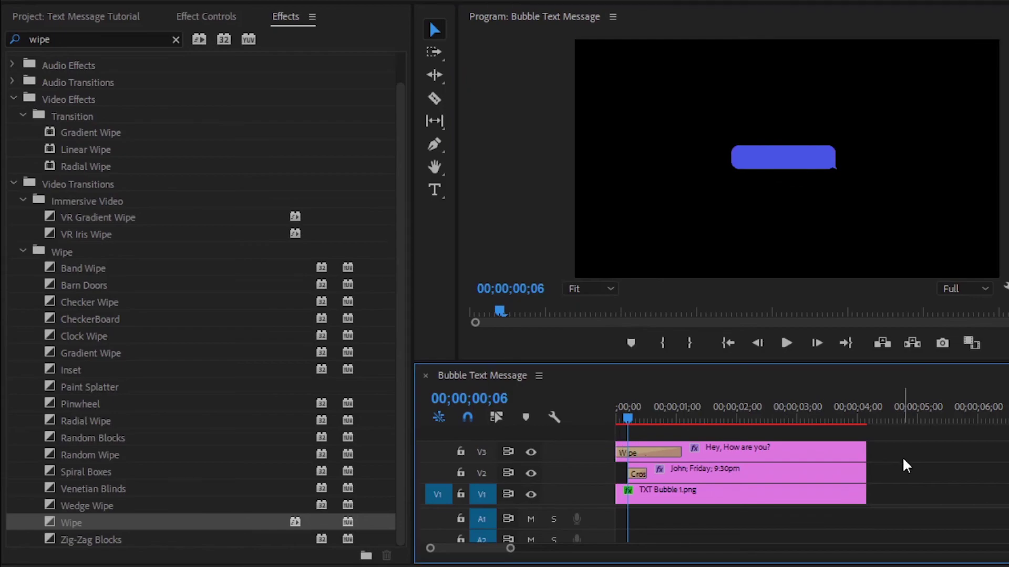